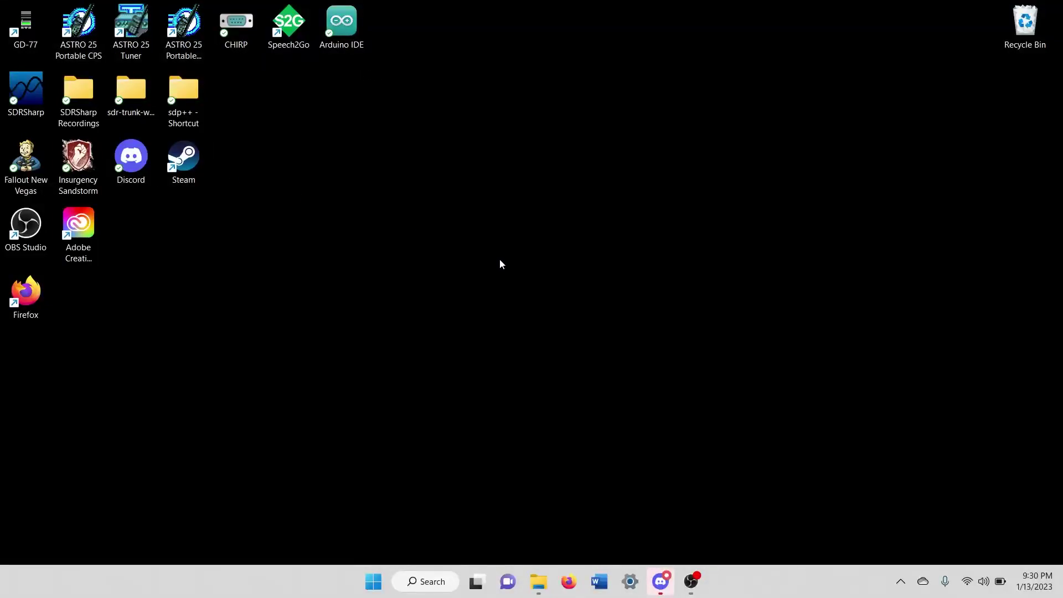
Launch ASTRO 25 Portable CPS from its desktop shortcut.
double_click(87, 40)
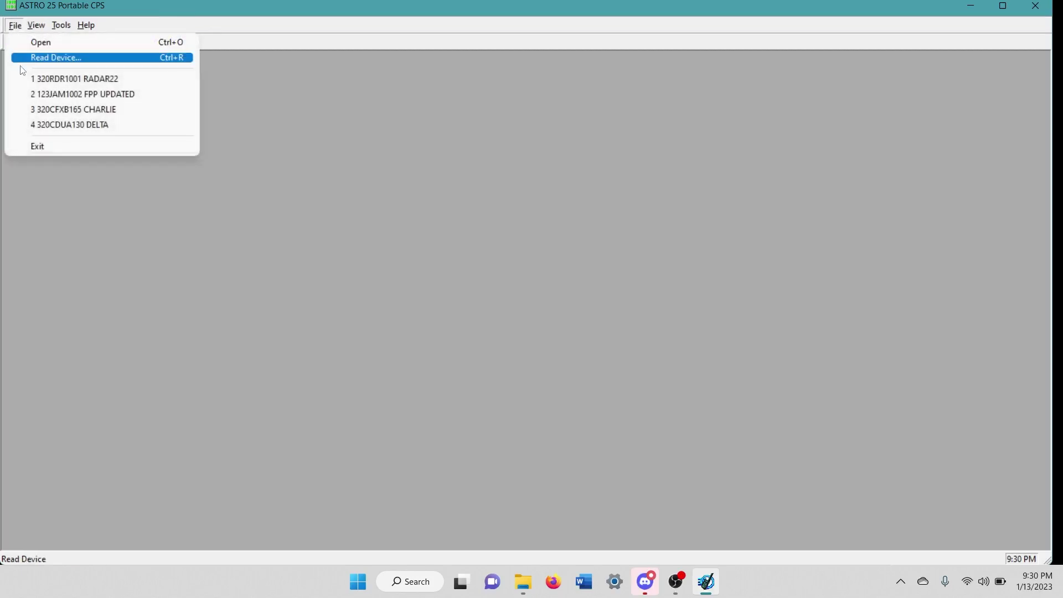
Open the recent 320RDR1001 RADAR22 code plug and show the Tools > Cloning options.
click(109, 81)
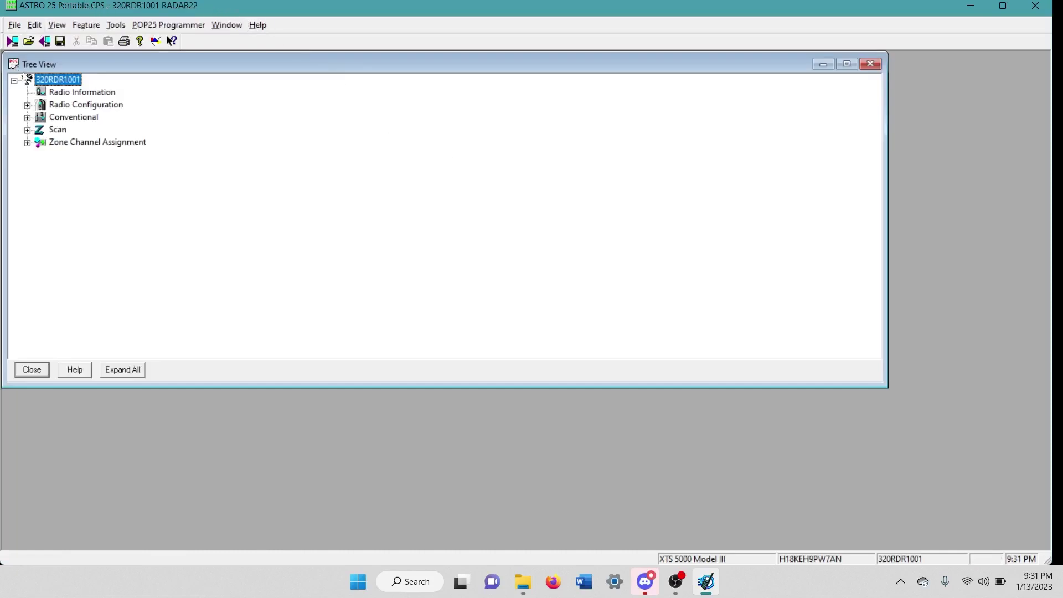
click(118, 26)
mouse_move(161, 79)
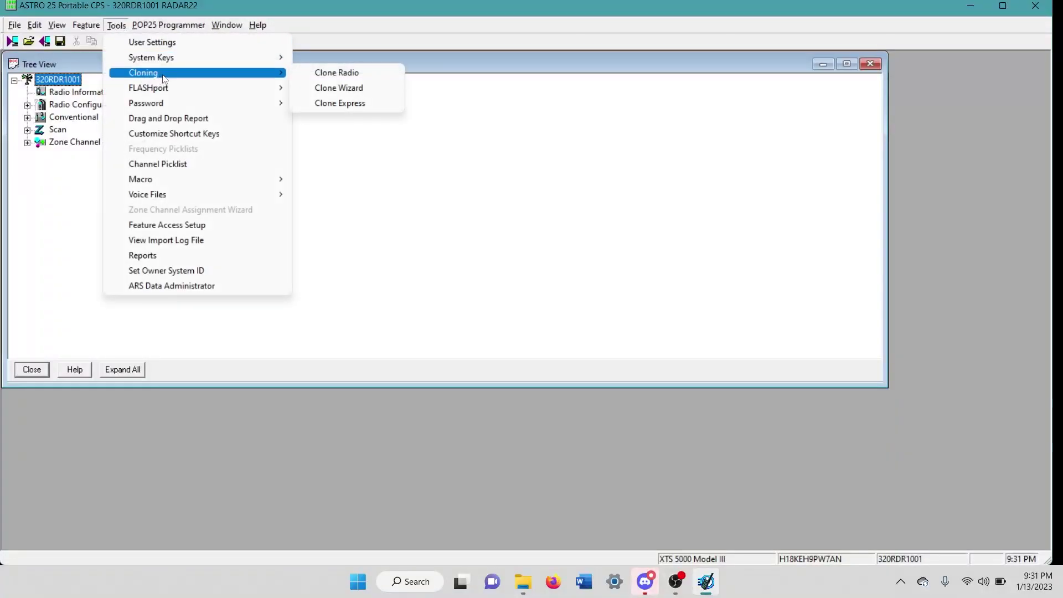
Start the Clone Wizard at Step 1 with Conventional Only as the cloning type.
click(328, 90)
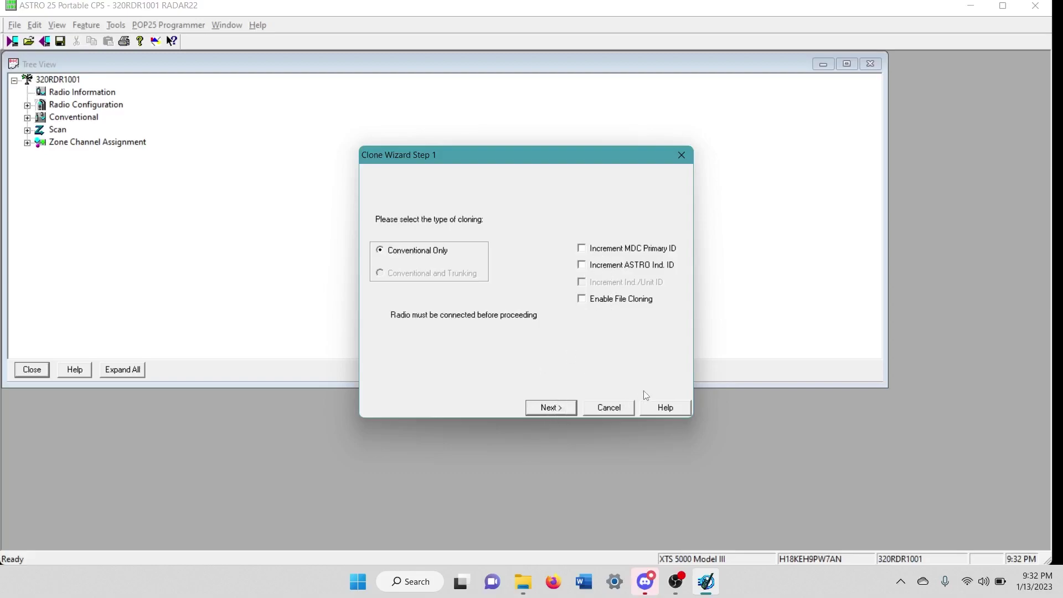
Keep Conventional Only and advance to Clone Wizard Step 2 showing serial number, alias RADAR22 and IDs.
click(618, 406)
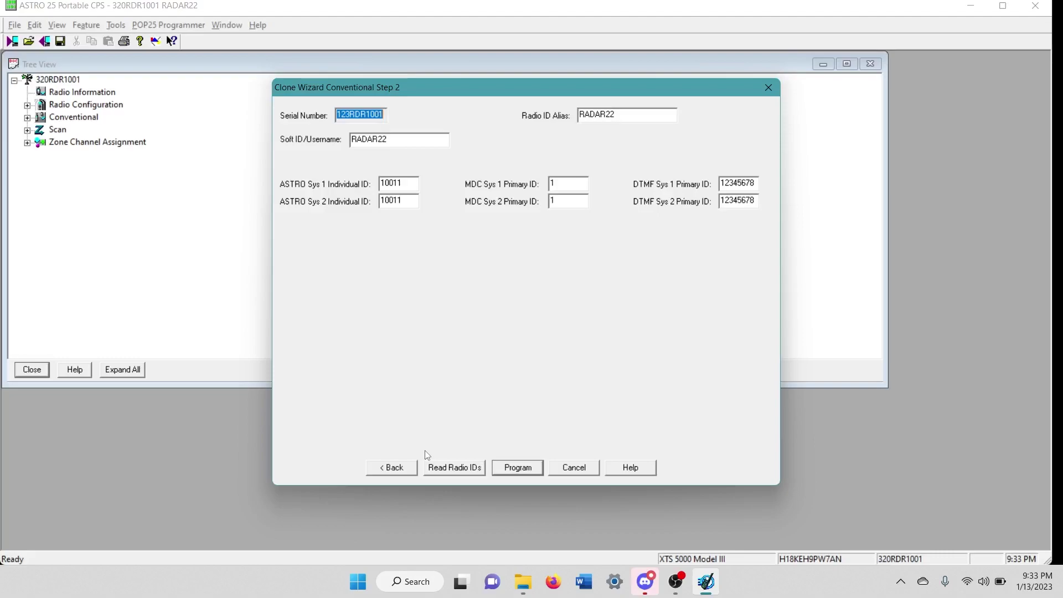
Read the connected radio's IDs, filling in alias RADAR and individual IDs 1001.
click(448, 468)
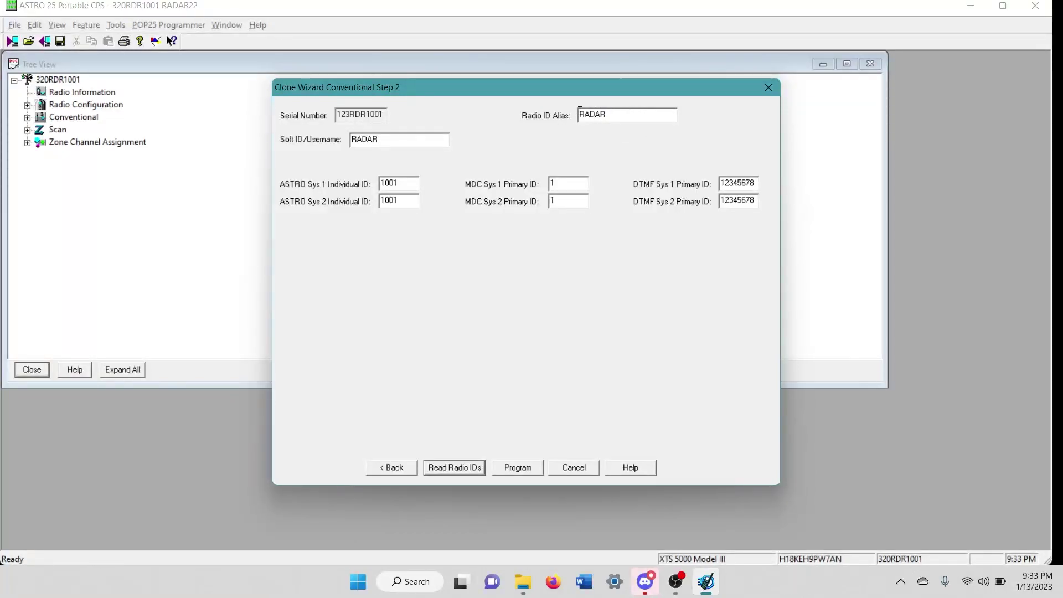
drag(606, 115, 579, 116)
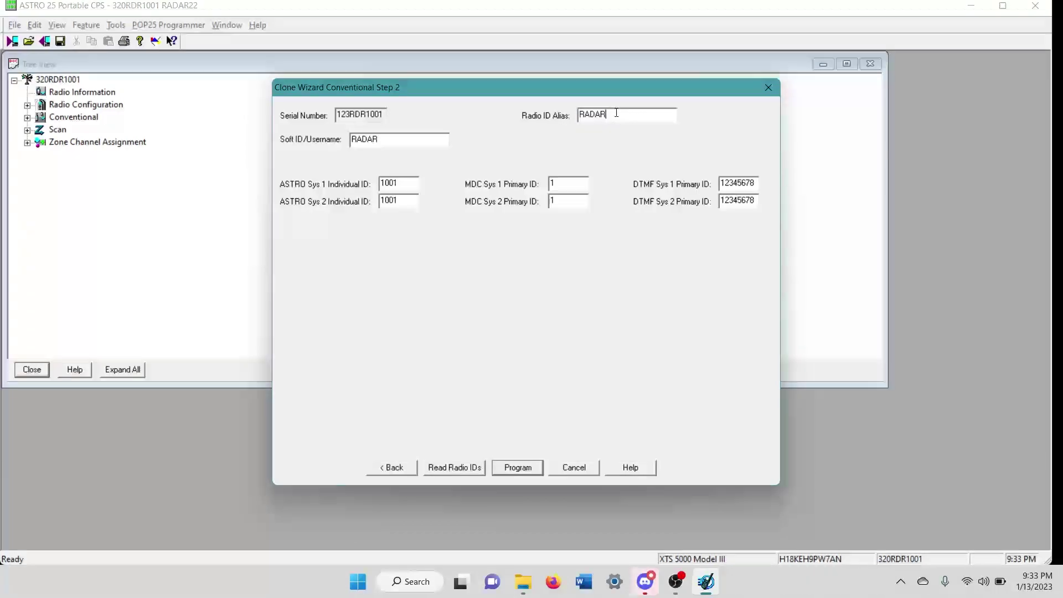
text(saragvawehjs)
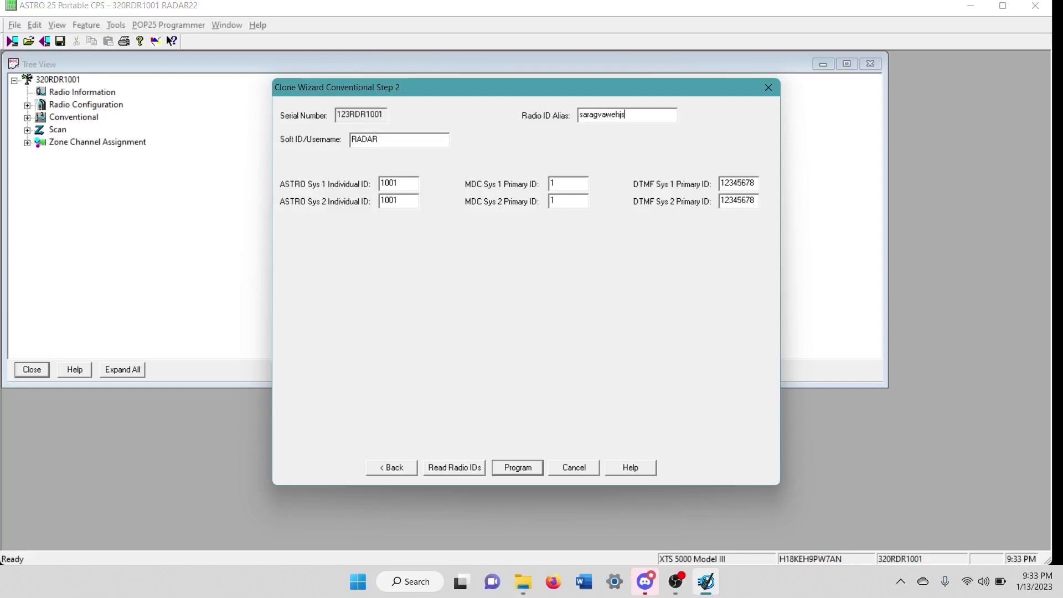
key(BackSpace)
key(BackSpace)
key(BackSpace)
key(BackSpace)
key(BackSpace)
key(BackSpace)
key(BackSpace)
key(BackSpace)
key(BackSpace)
key(BackSpace)
key(BackSpace)
key(BackSpace)
text(RADAR)
double_click(403, 179)
click(404, 180)
double_click(405, 180)
click(404, 199)
double_click(403, 198)
click(383, 199)
Program the clone onto the connected radio until Write Successful appears.
click(514, 470)
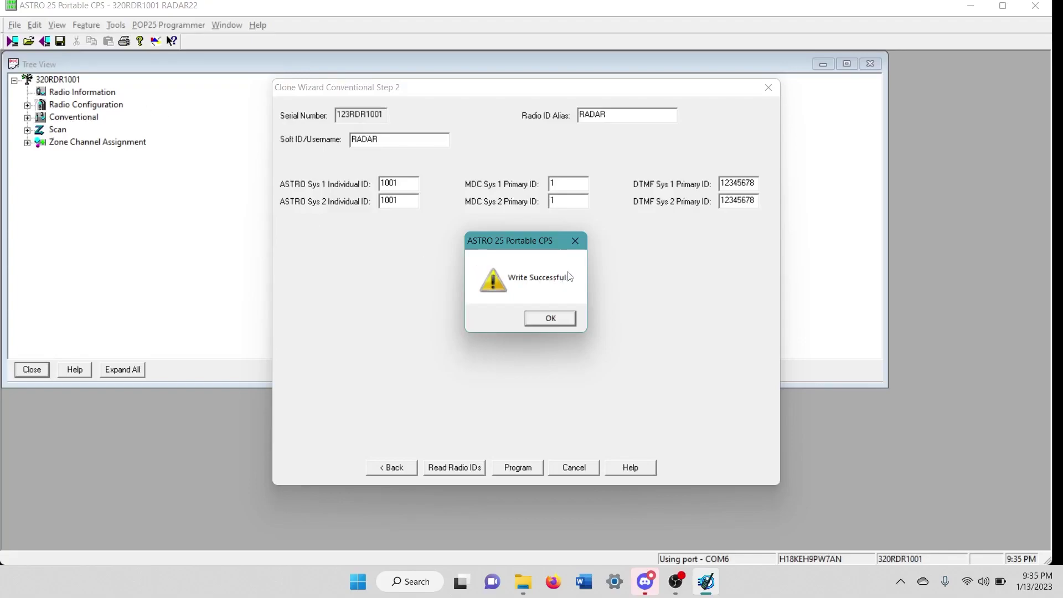
Acknowledge the successful write, close the Clone Wizard and close the RADAR22 code plug.
click(552, 318)
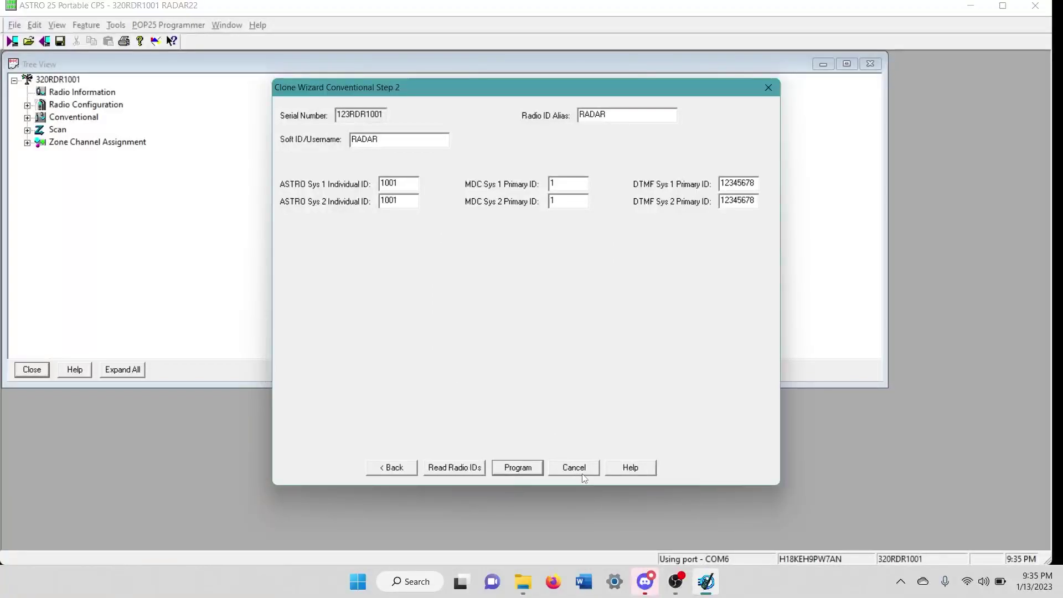
click(770, 87)
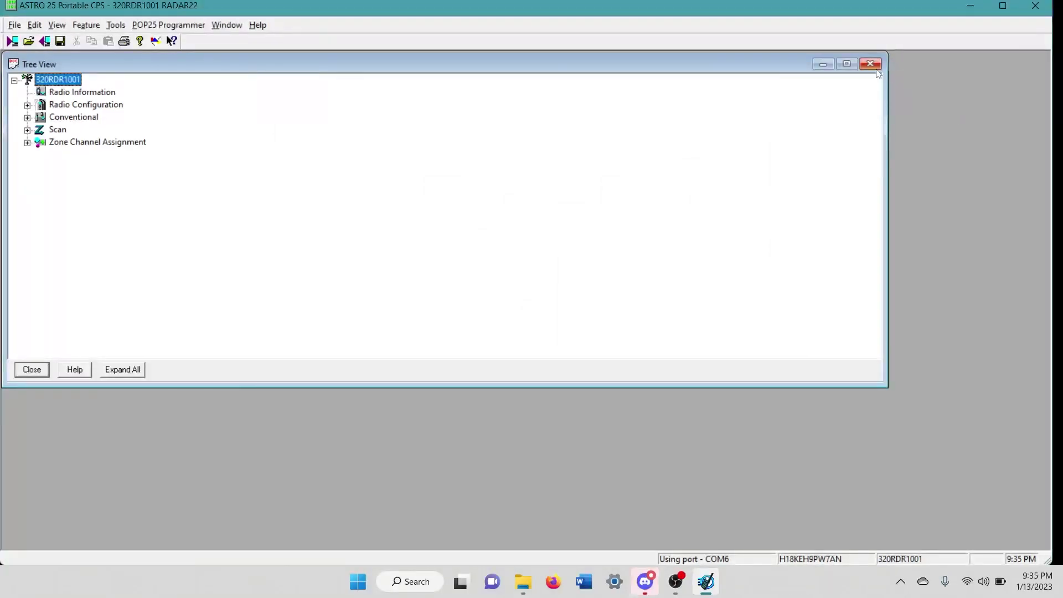
click(871, 65)
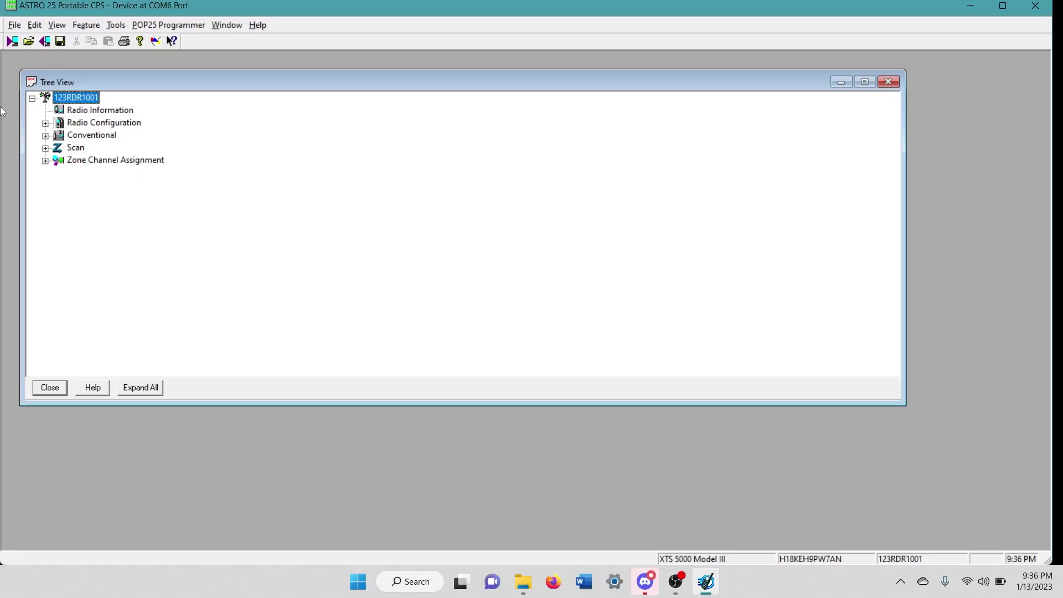
Browse the File and POP25 Programmer menus, then dismiss them without choosing anything.
click(14, 24)
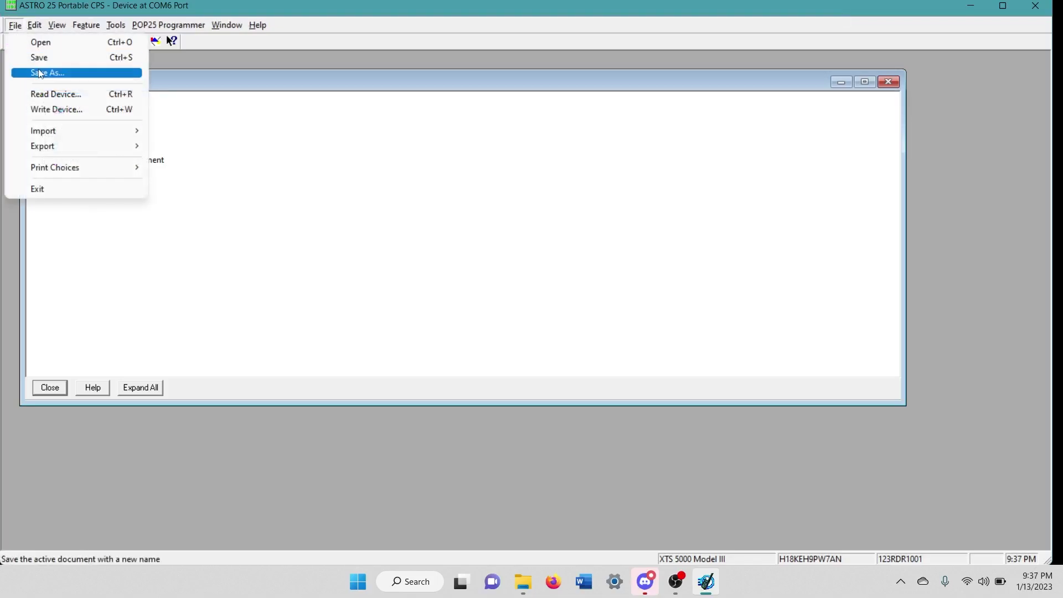
mouse_move(169, 25)
click(231, 120)
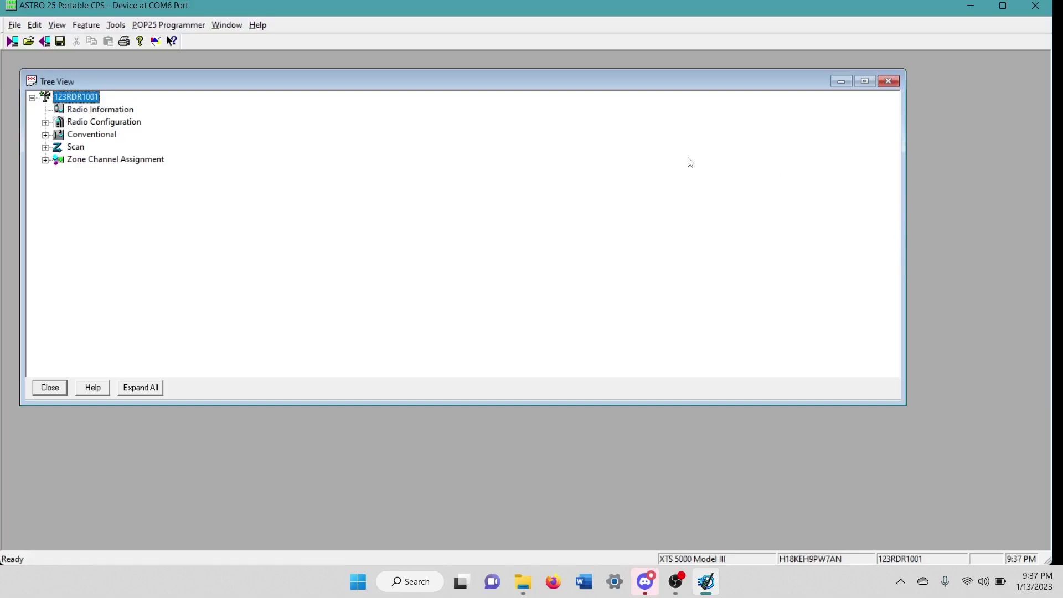
Expand Conventional, Radio Configuration and Secure, then open the Secure Multikey List entries 1–10.
double_click(80, 136)
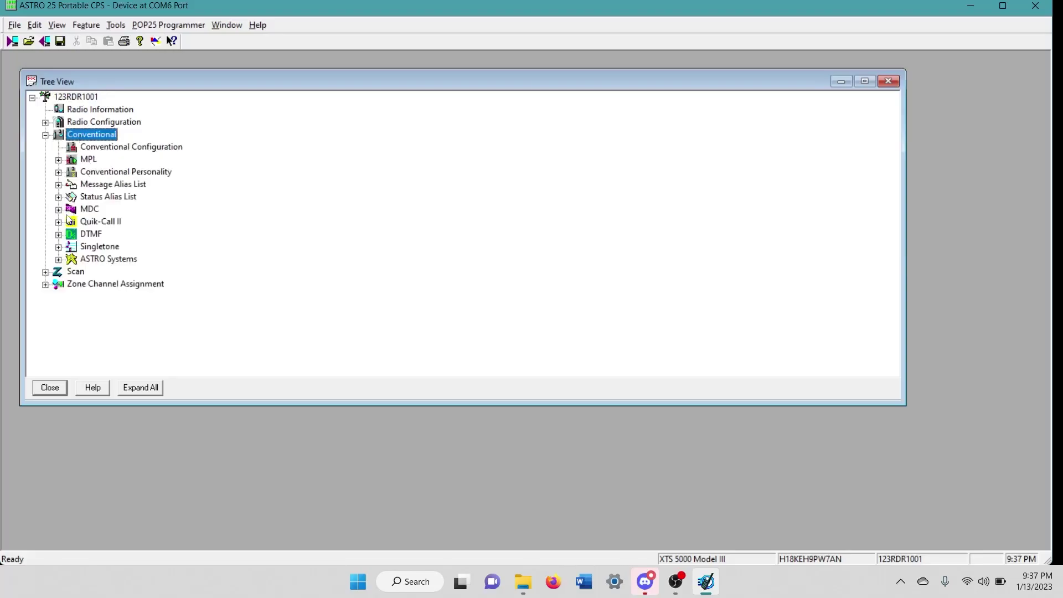
double_click(96, 124)
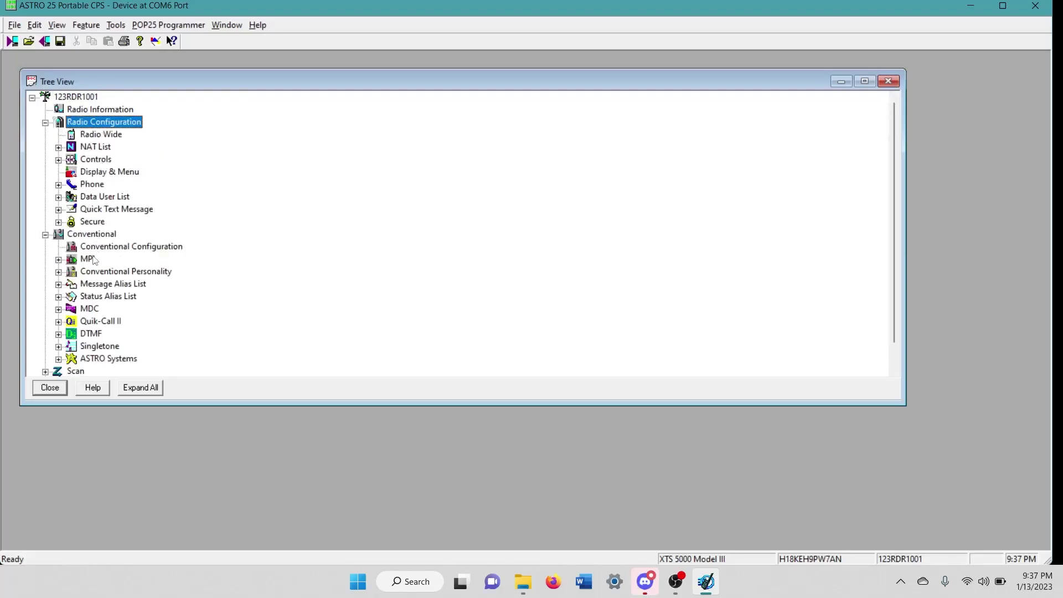
click(86, 223)
double_click(87, 222)
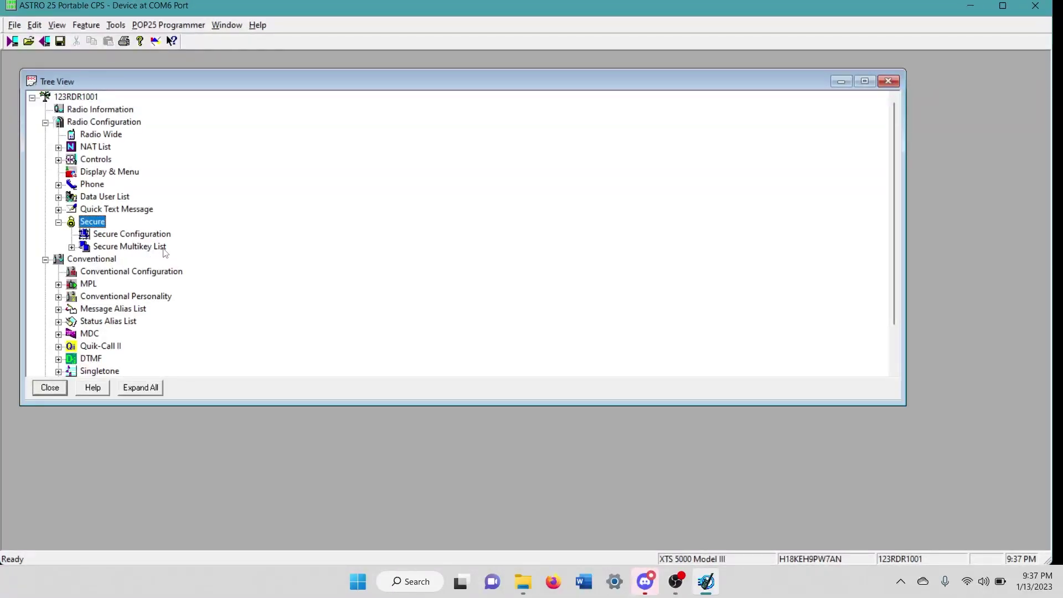
click(143, 251)
double_click(143, 250)
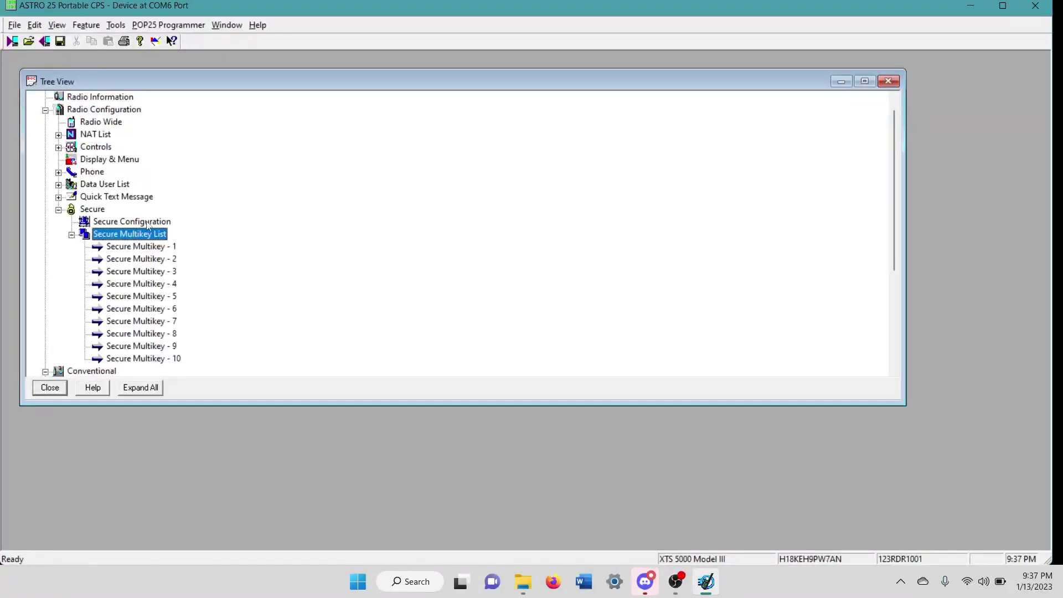
double_click(148, 248)
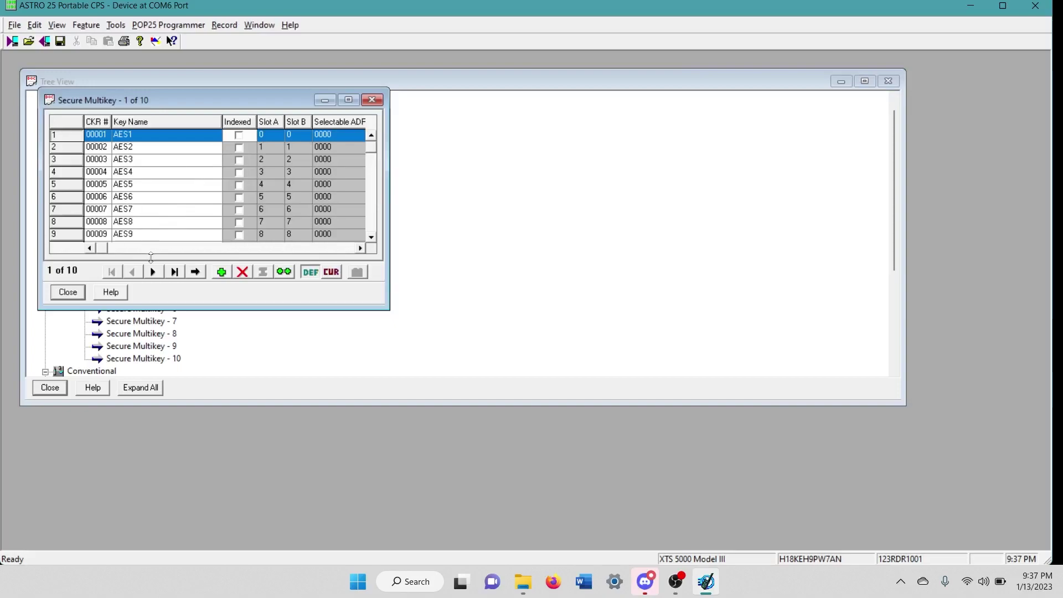
click(361, 248)
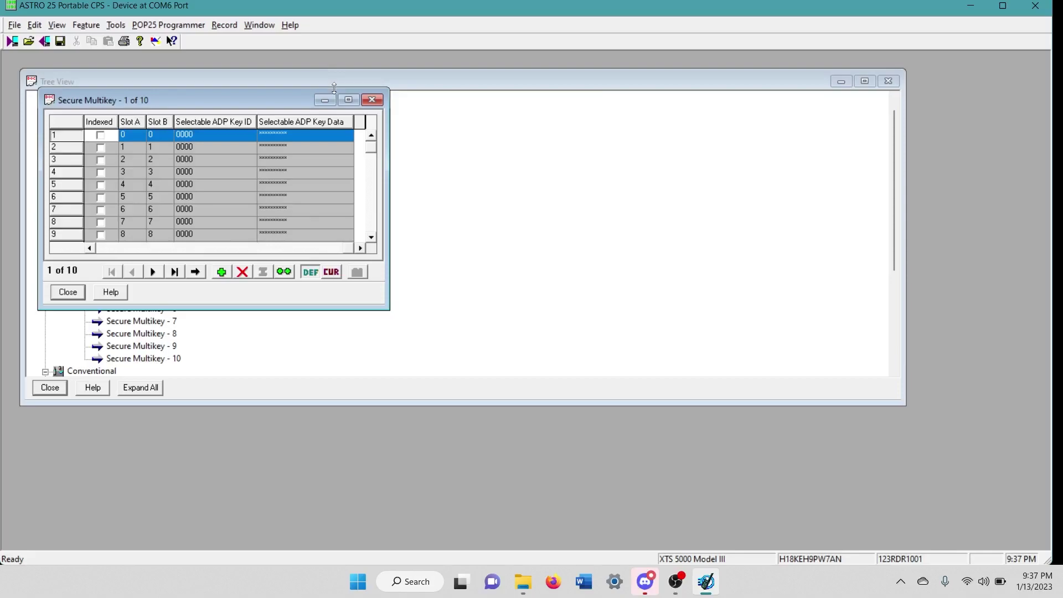
Close the Secure Multikey key table and the 123RDR1001 code plug.
click(374, 100)
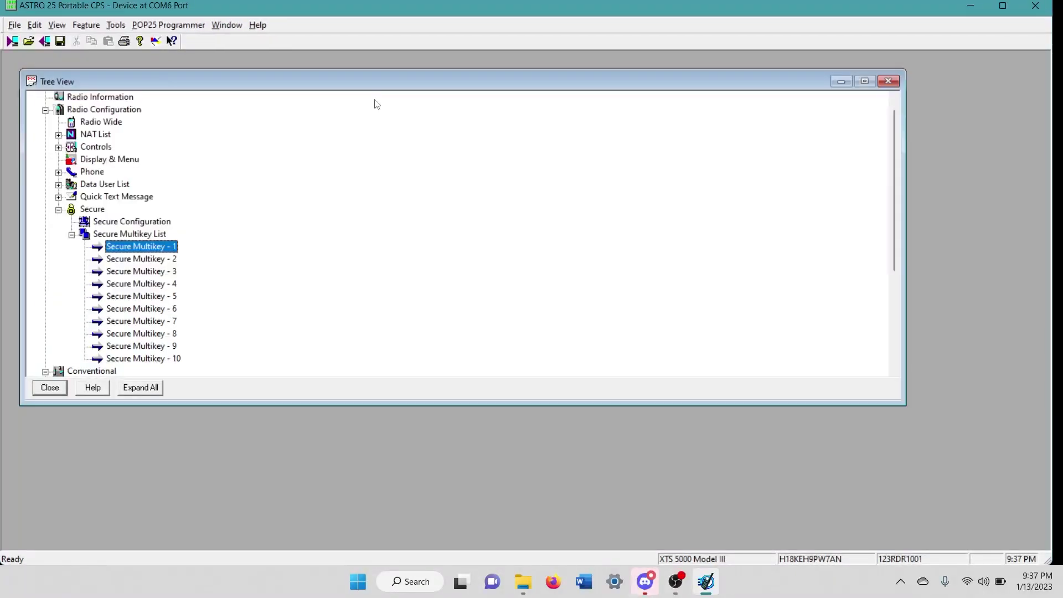
click(888, 81)
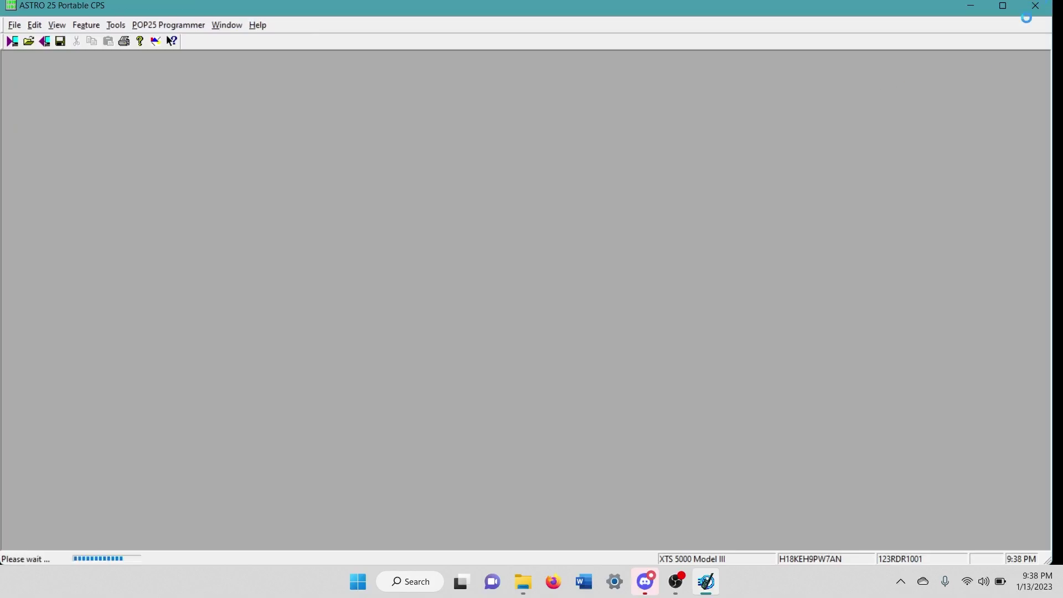